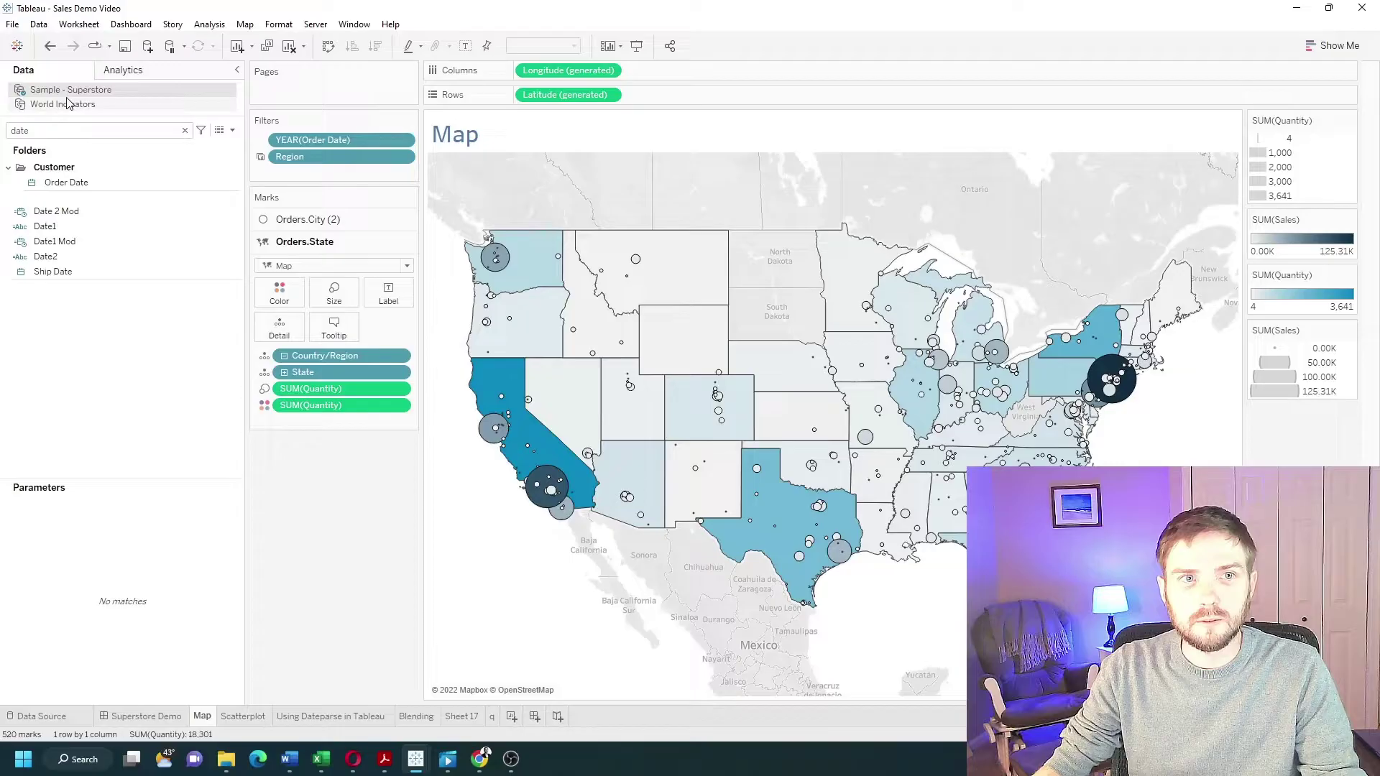
# - Refresh the Sample - Superstore extract from the Data menu, redrawing the US sales map
pyautogui.click(39, 25)
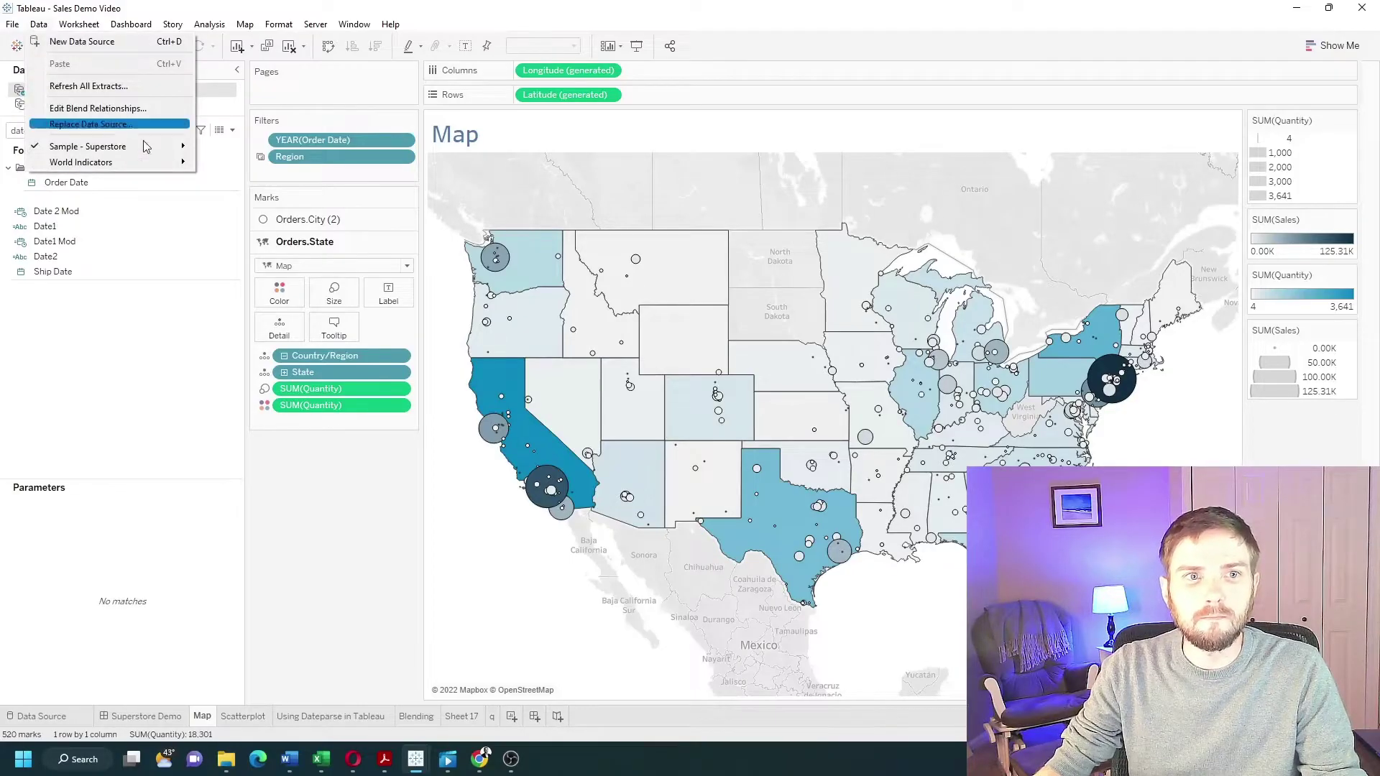
pyautogui.moveTo(108, 147)
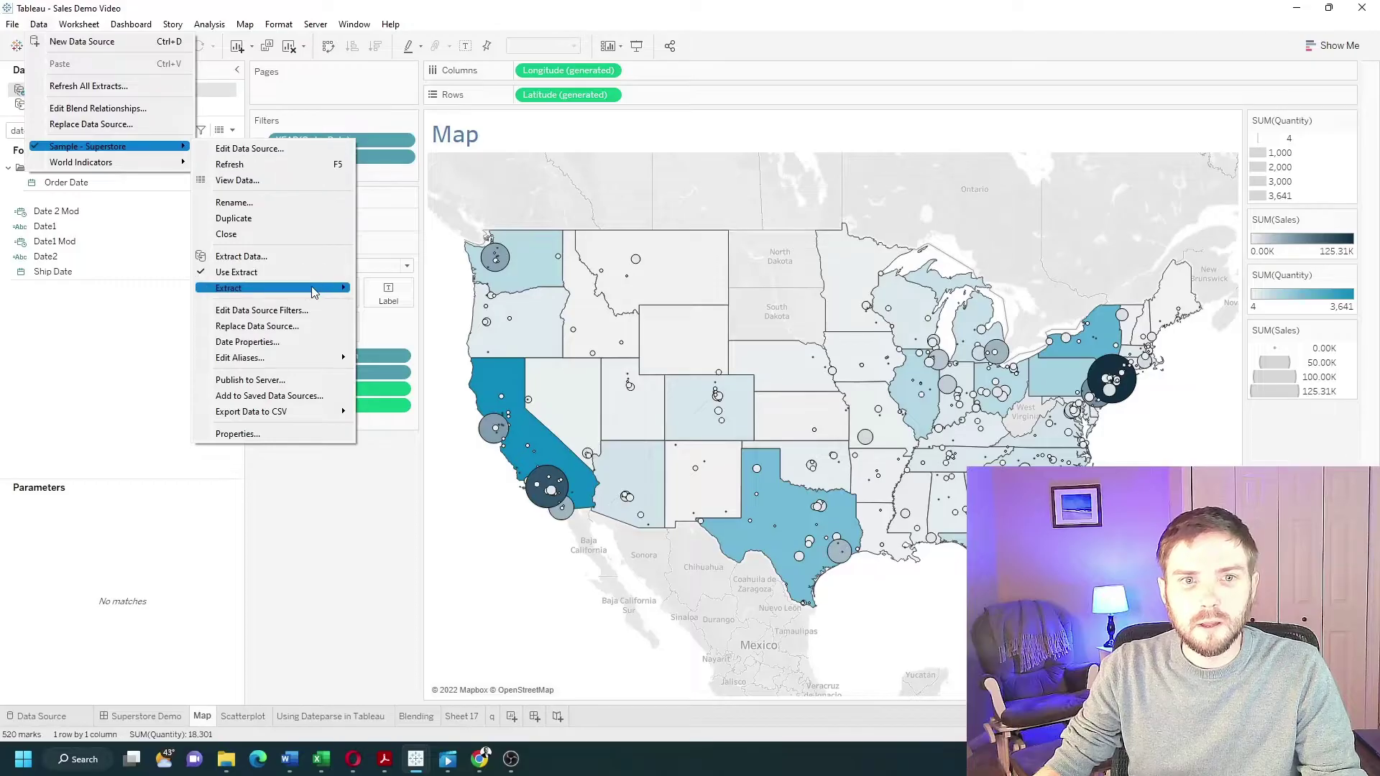
pyautogui.moveTo(270, 288)
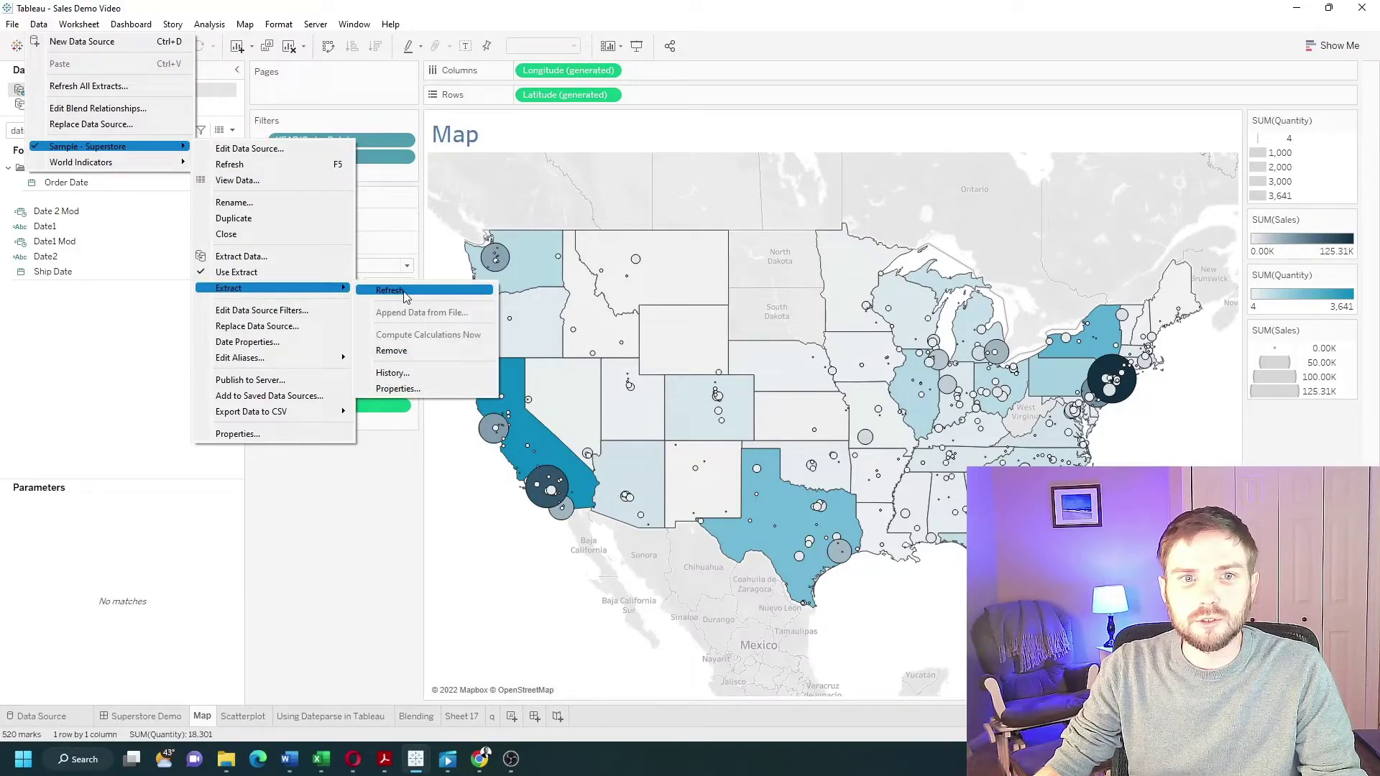
pyautogui.click(405, 297)
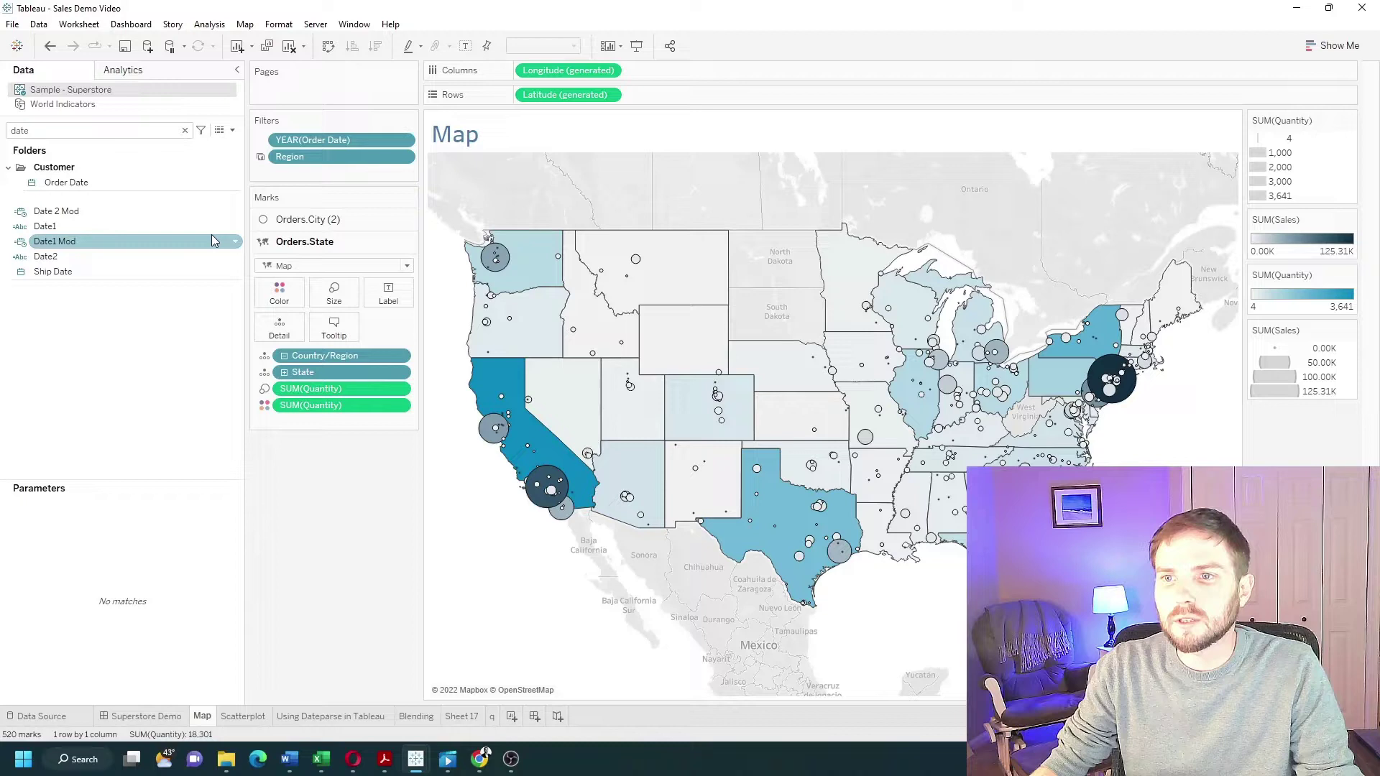
# - View Tableau Cloud's 'superstore' search results listing both data sources
pyautogui.click(202, 226)
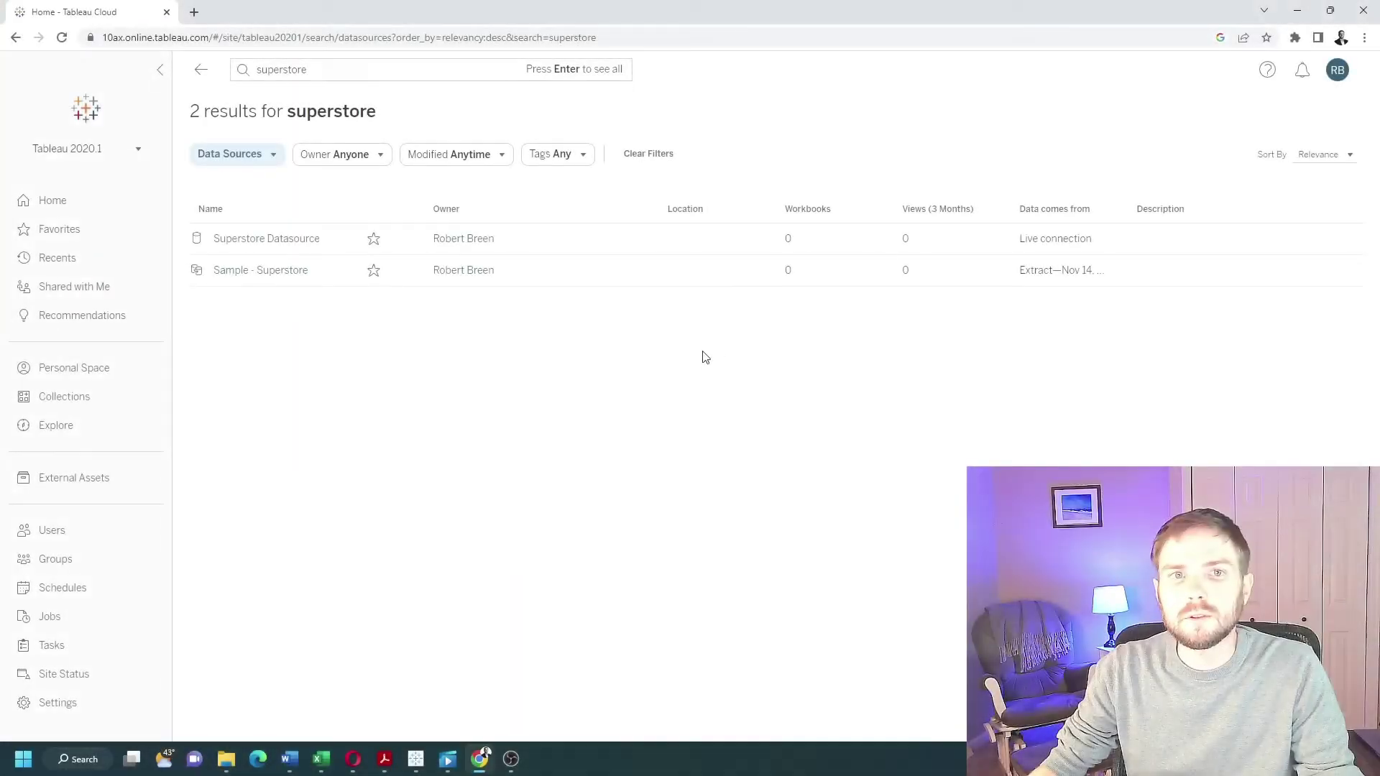
# - Open the Sample - Superstore data source page from the search results
pyautogui.click(297, 69)
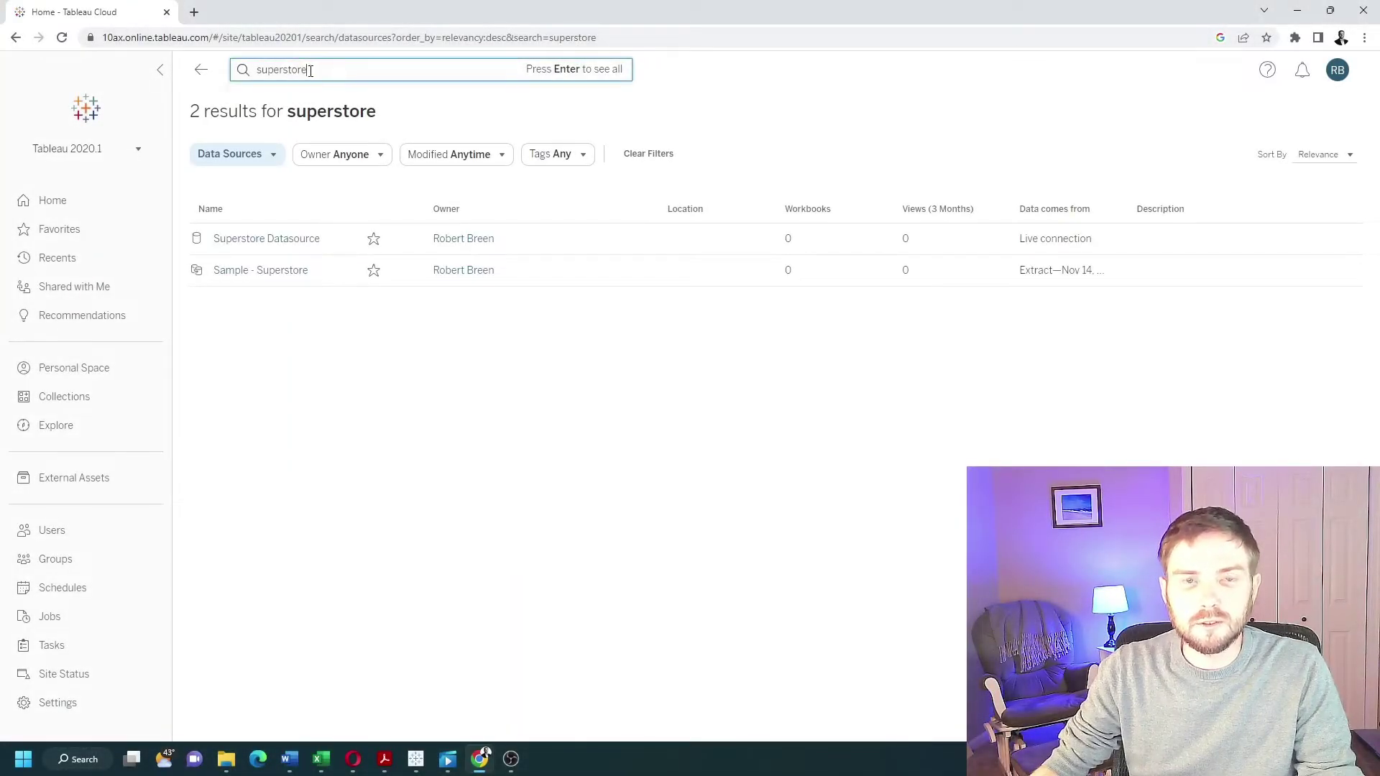
pyautogui.click(826, 421)
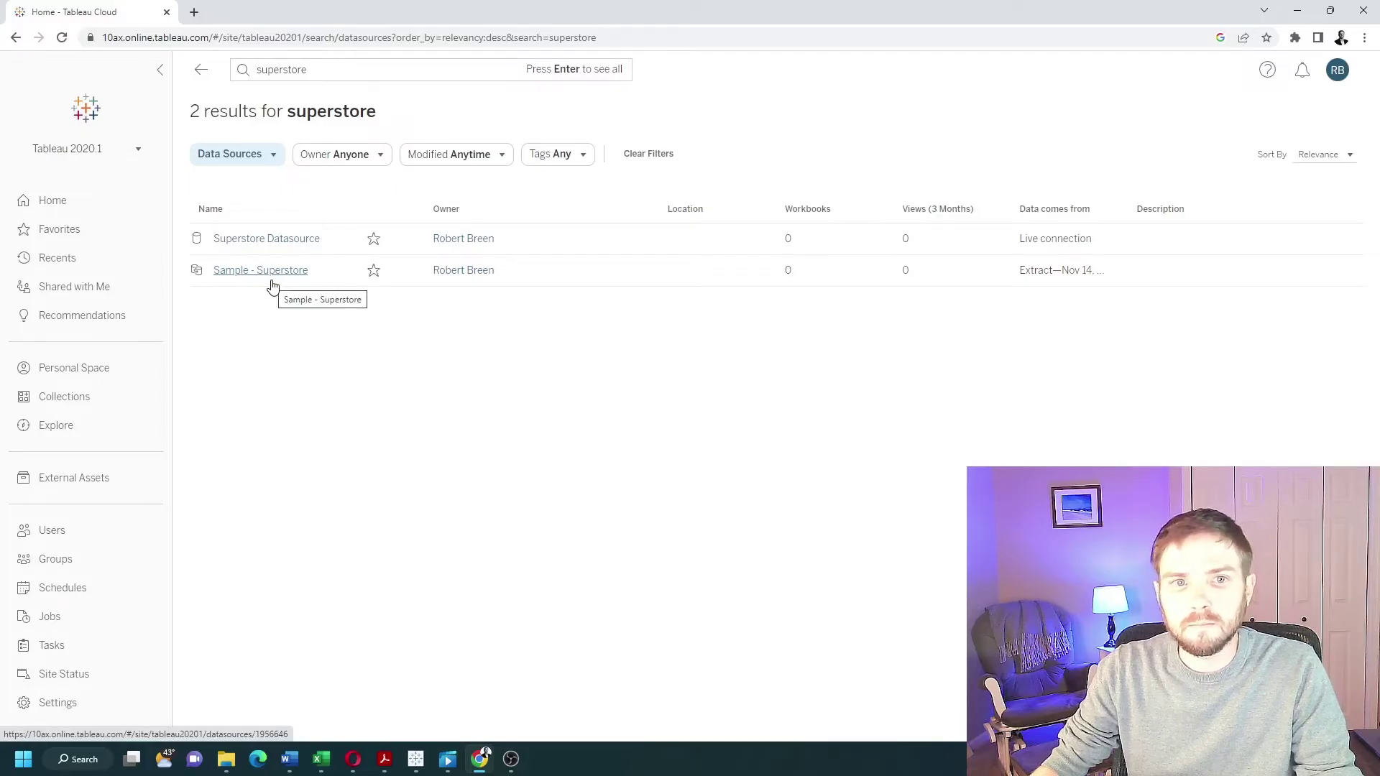
pyautogui.click(277, 271)
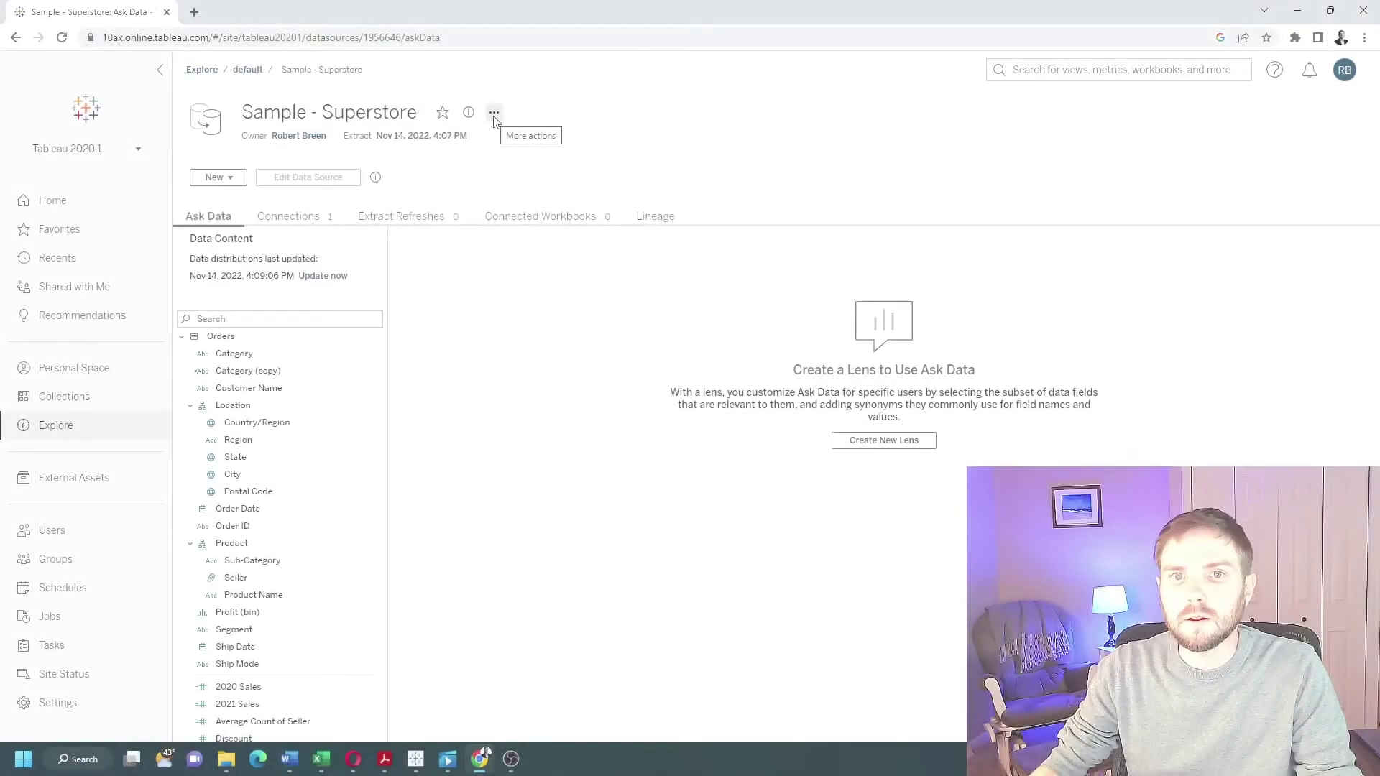
# - Queue a Full Refresh of the Sample - Superstore extract via Refresh Extracts Now
pyautogui.click(495, 114)
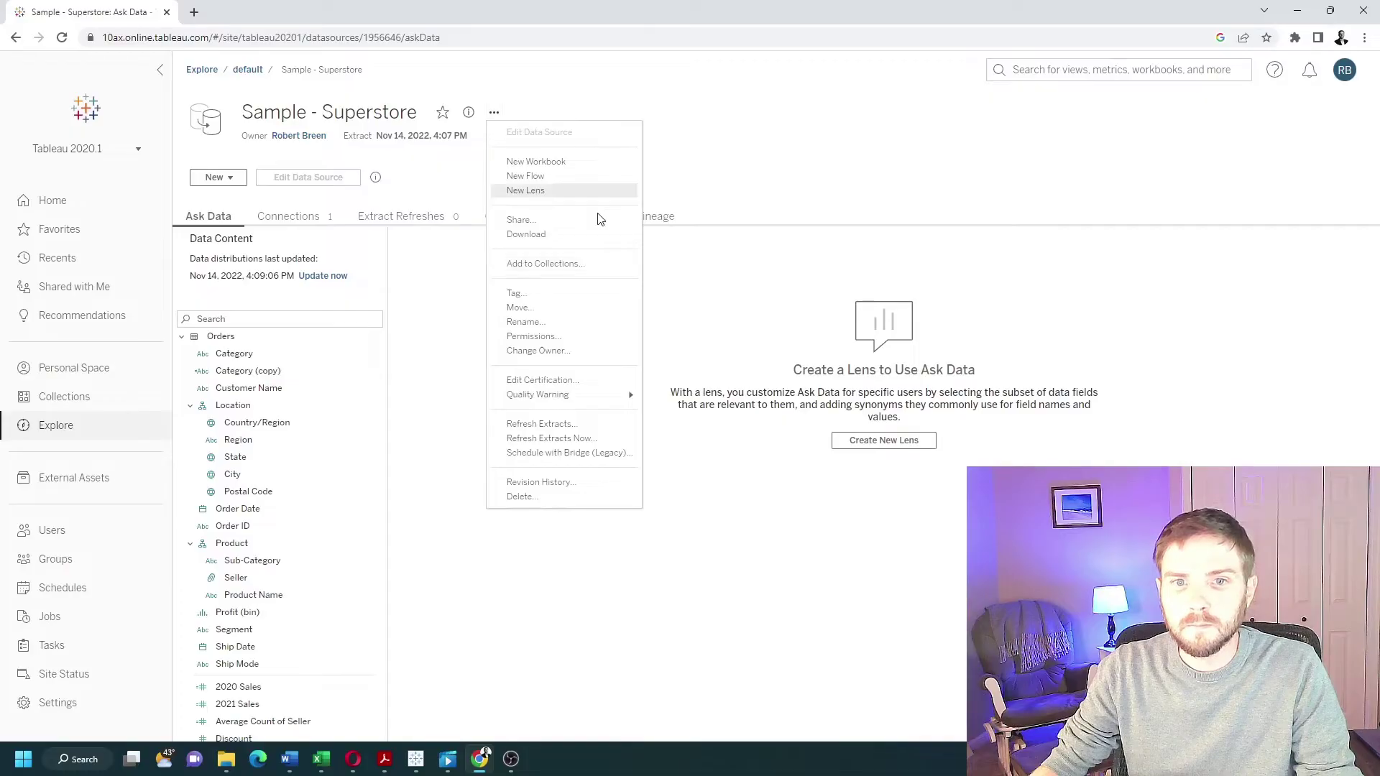
pyautogui.click(601, 443)
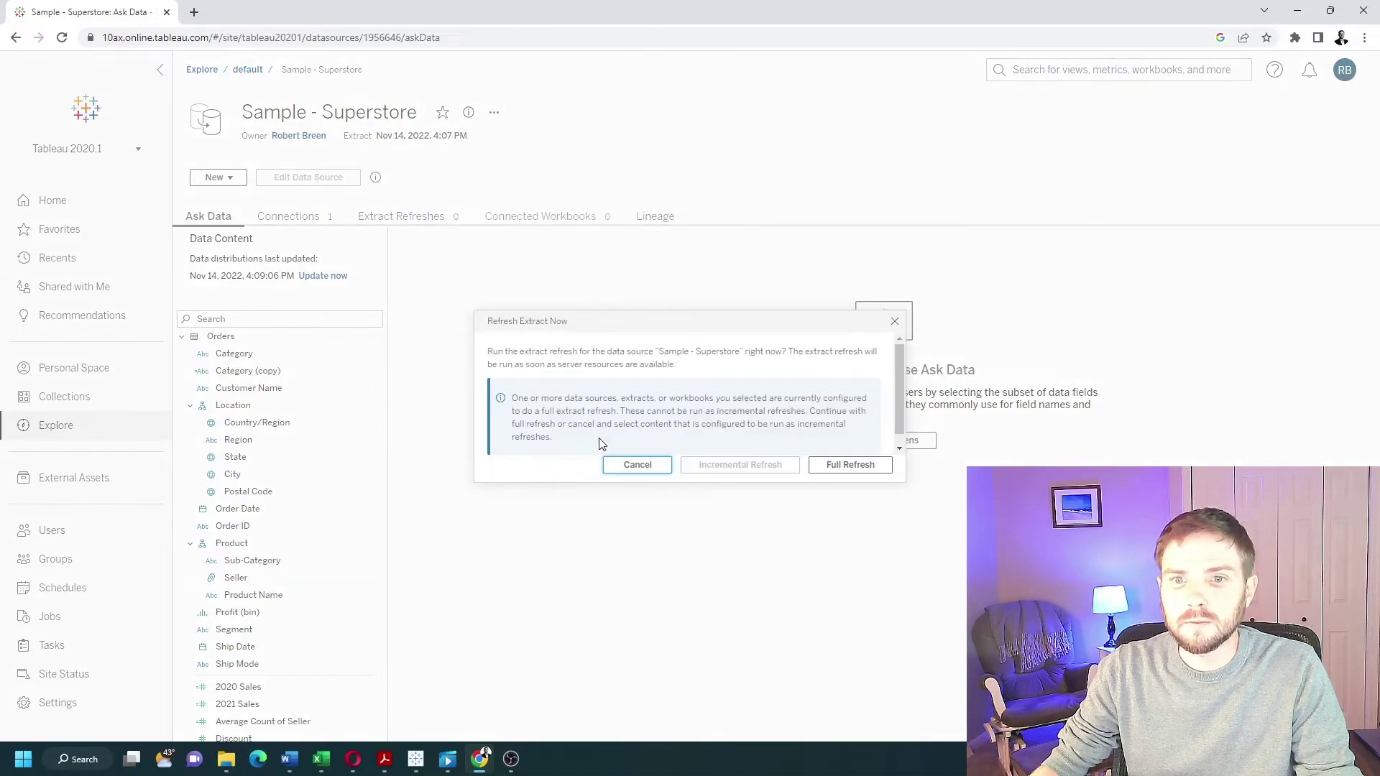
pyautogui.click(849, 464)
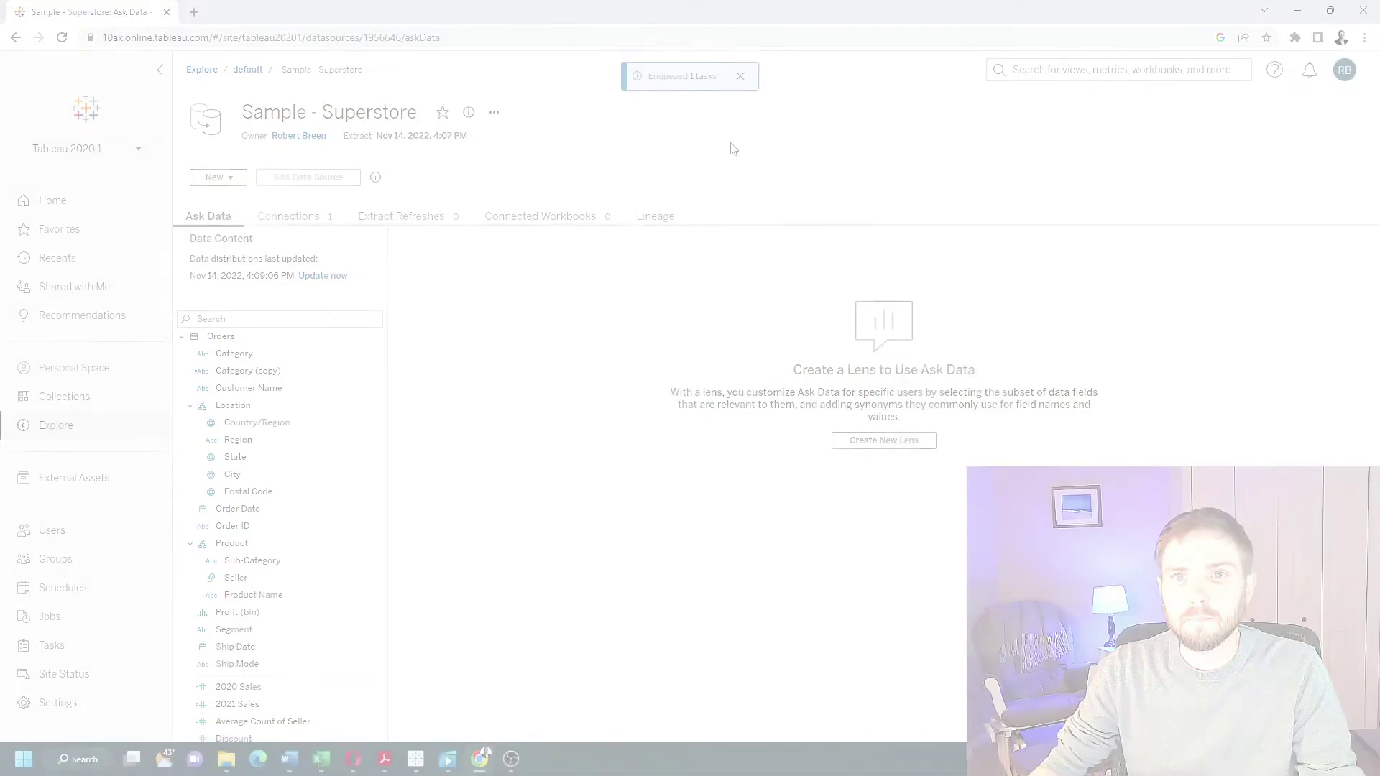
# - Dismiss the enqueued notice and open the Refresh Extracts scheduling form for the data source
pyautogui.click(739, 76)
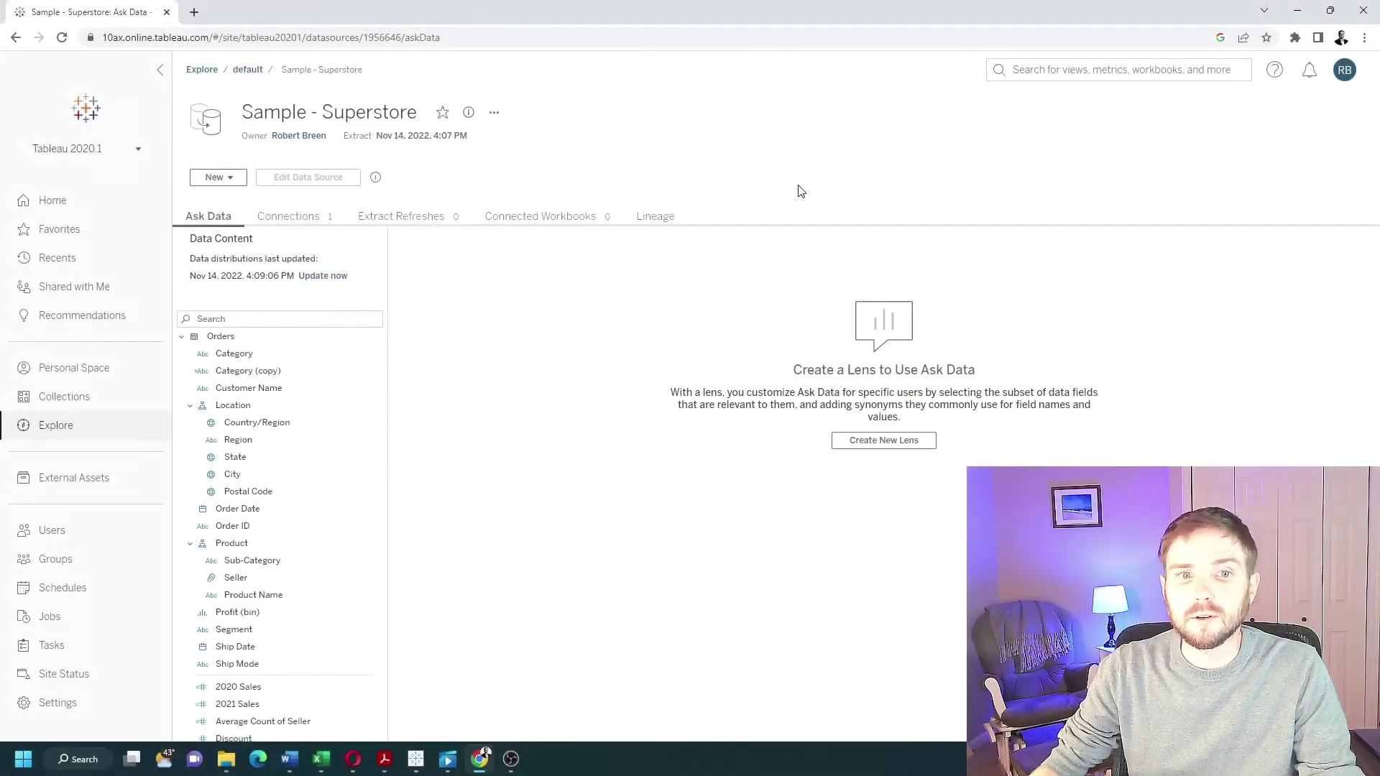
pyautogui.click(494, 112)
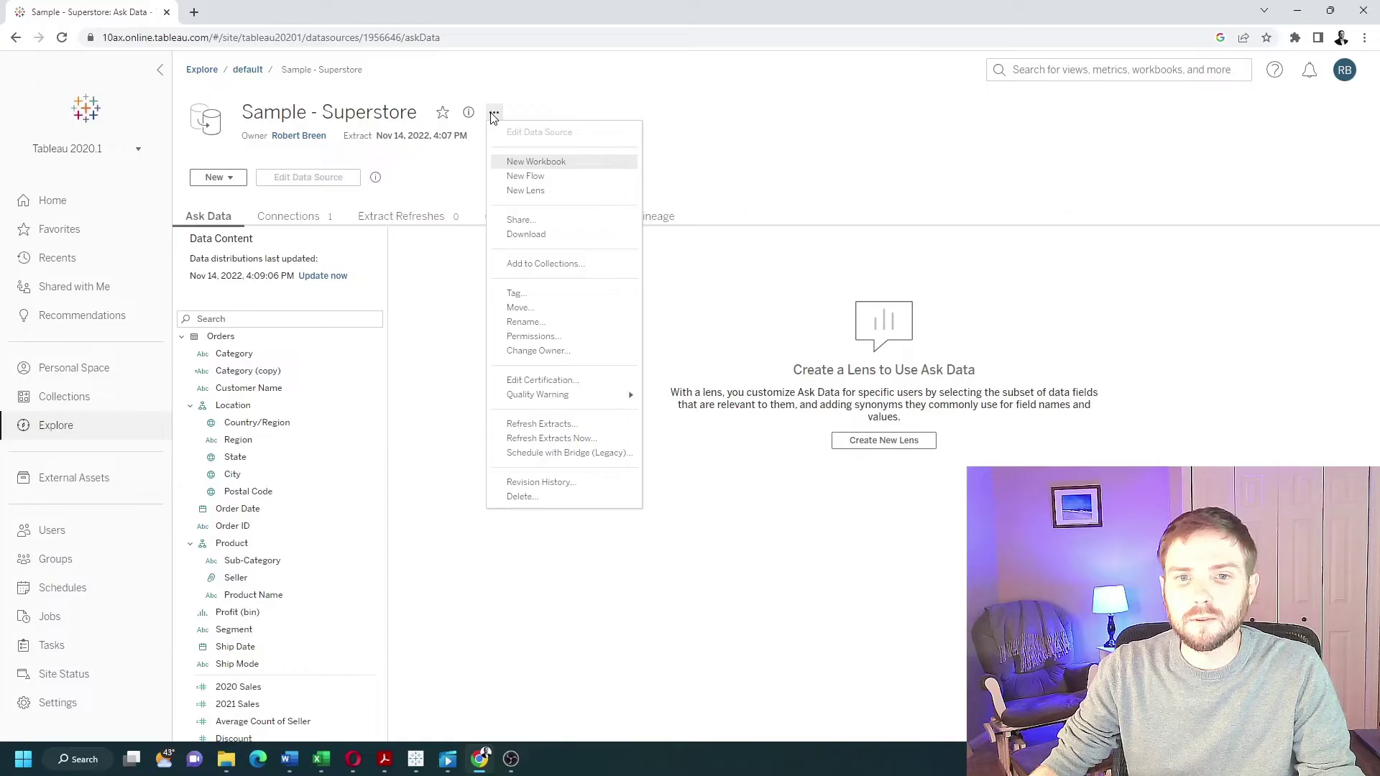
pyautogui.click(590, 433)
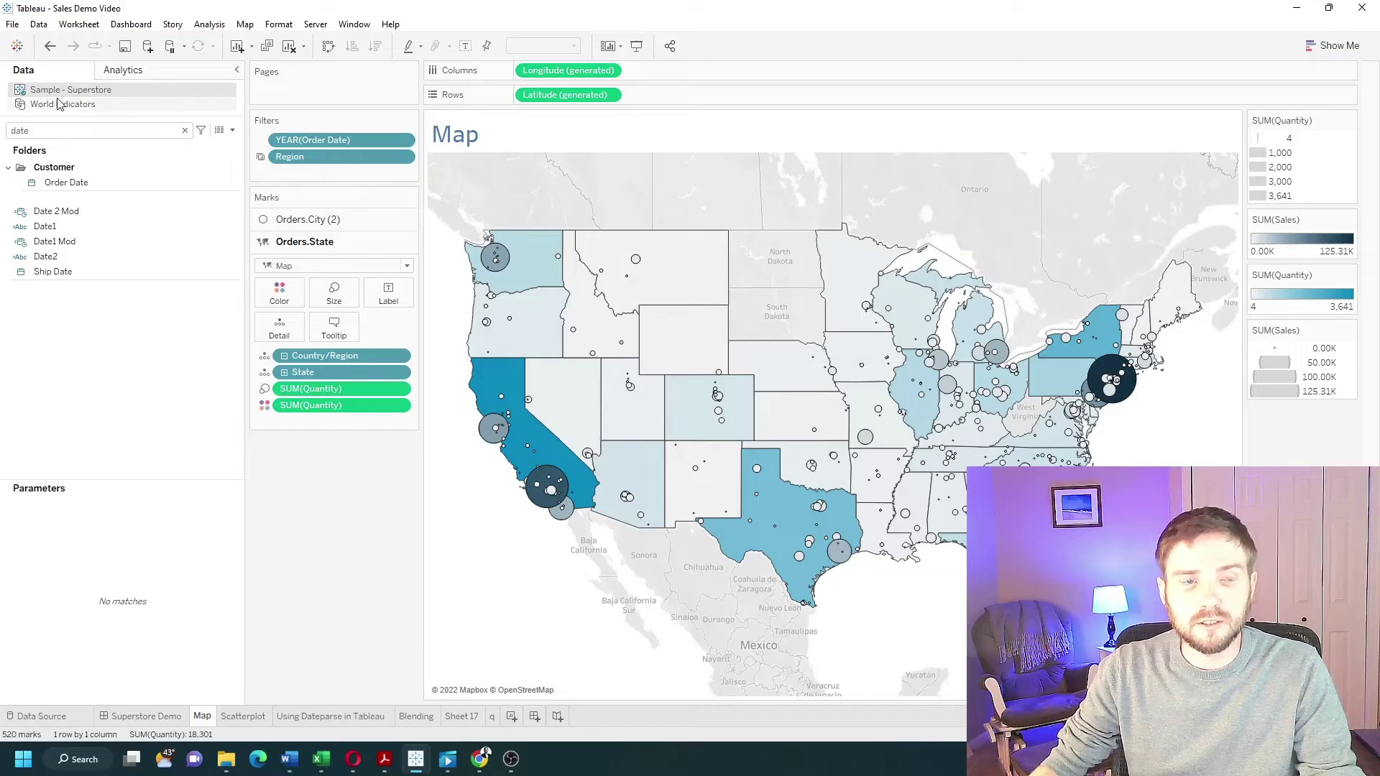
# - Refresh the Sample - Superstore data source from the Data menu in Tableau Desktop
pyautogui.click(40, 24)
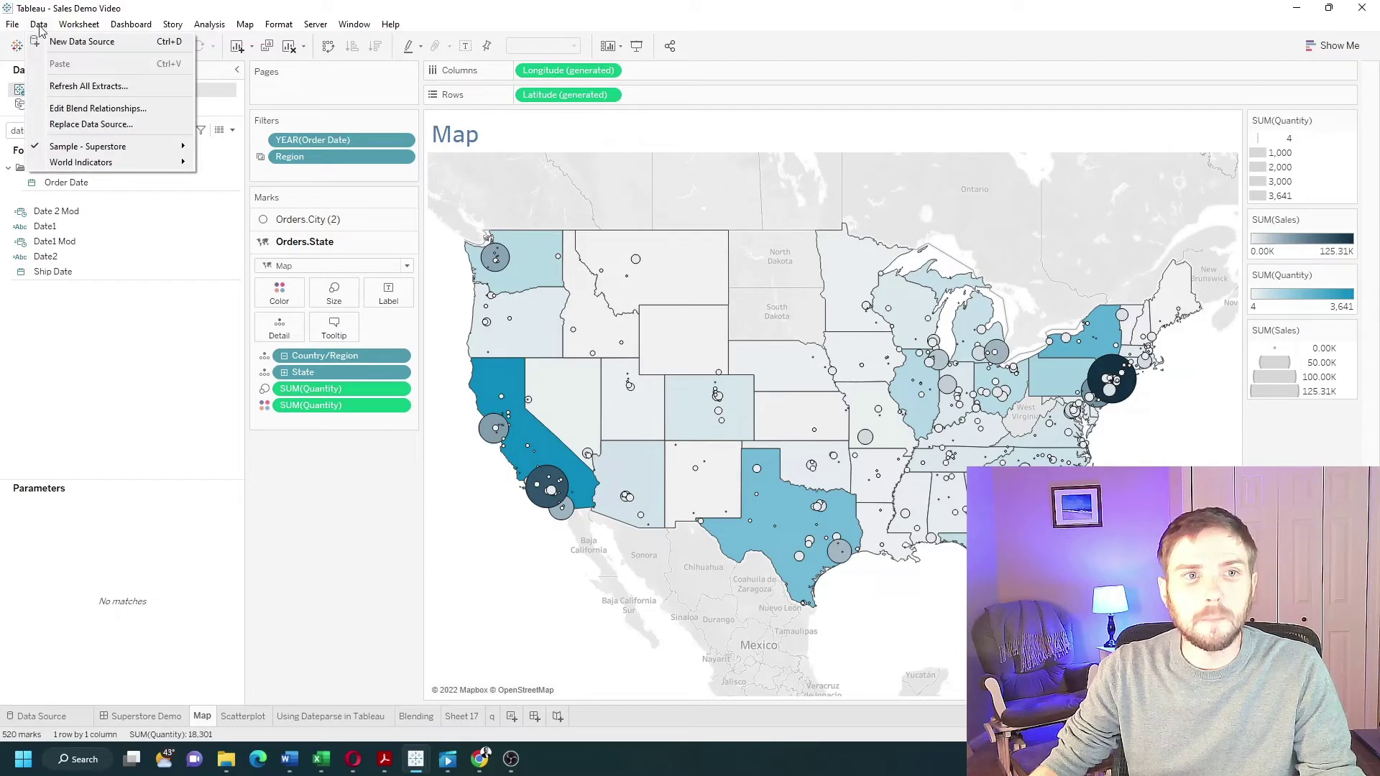
pyautogui.moveTo(88, 145)
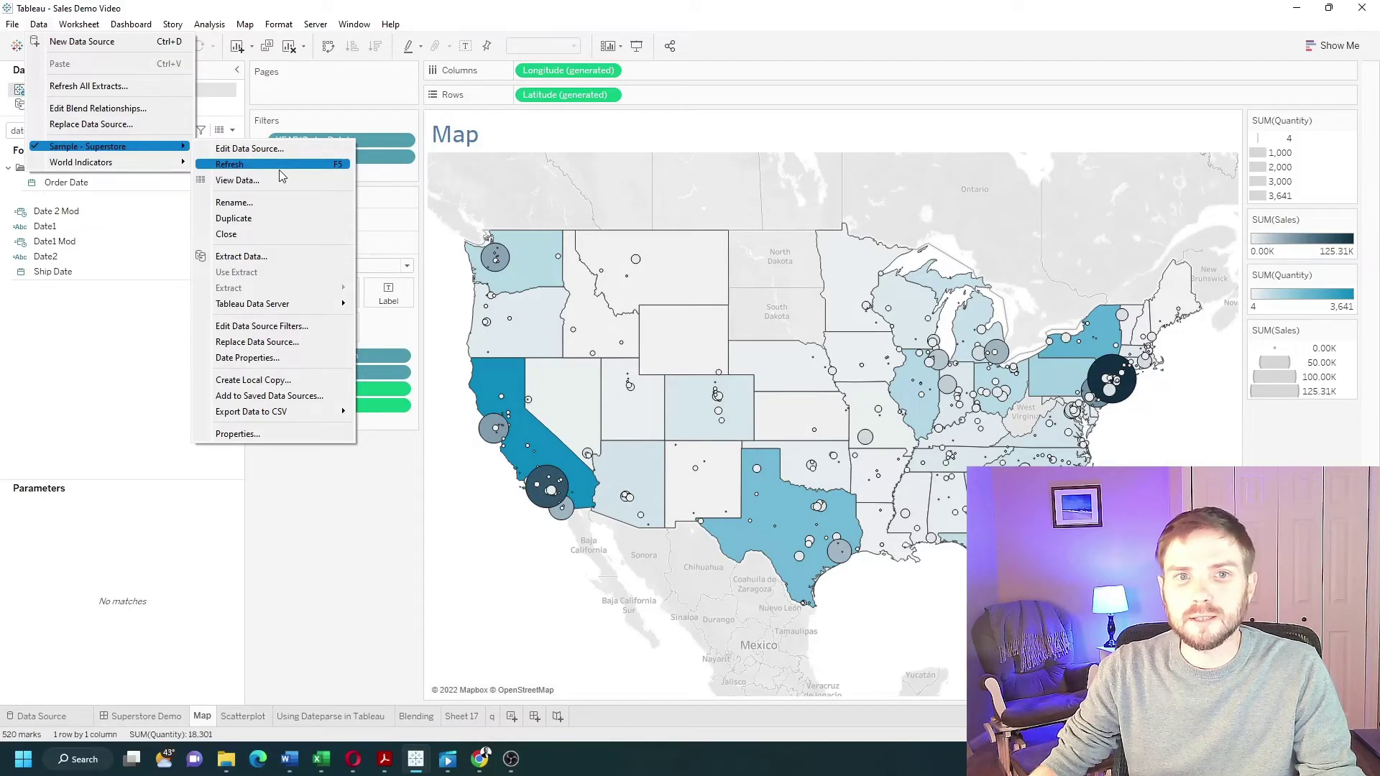
pyautogui.click(280, 164)
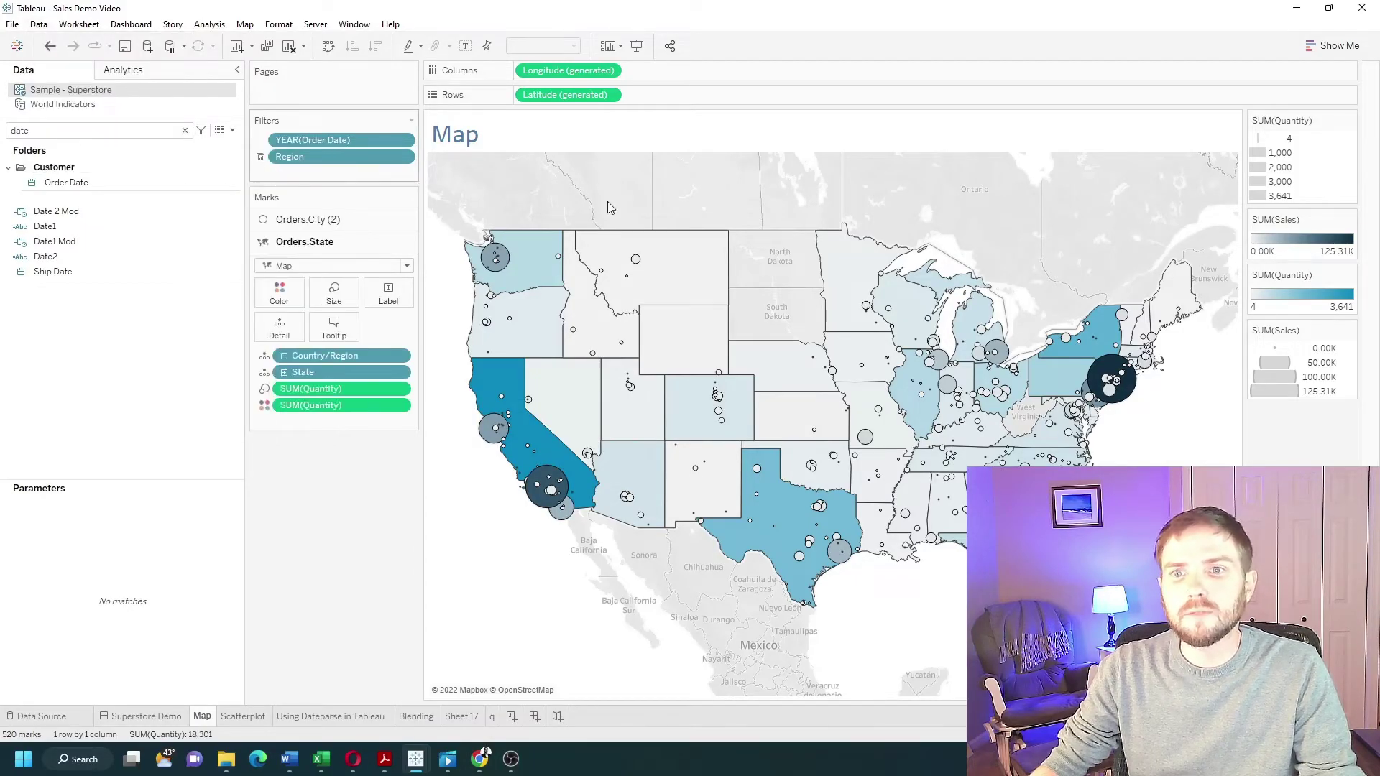